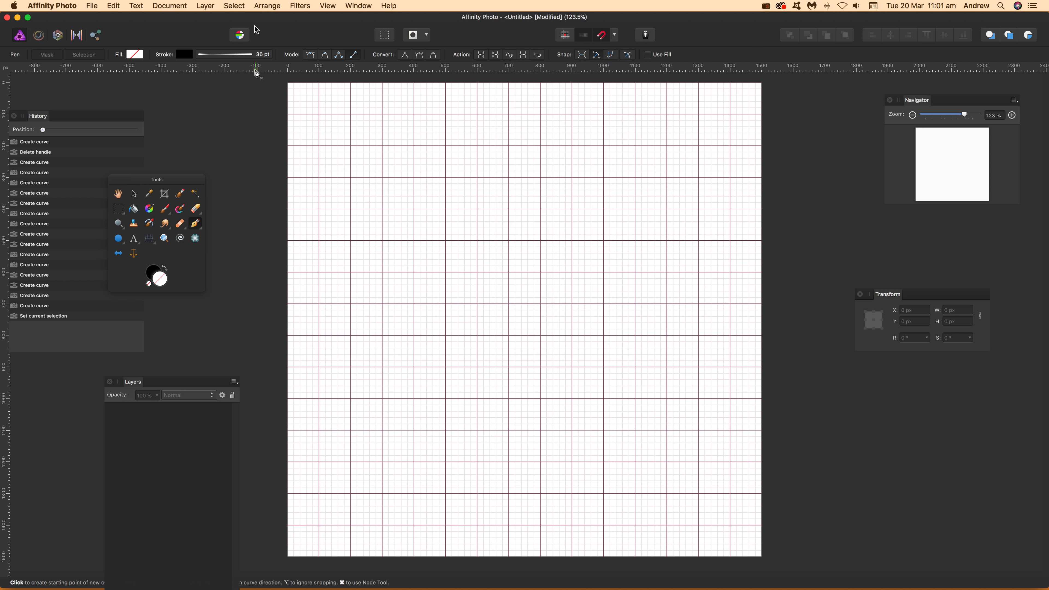
Step: Using the Pen tool in Polygon mode, draw a zigzag from 200, 700 px to 1100, 700 px with peaks at Y 600 and valleys at Y 800
left_click(339, 59)
left_click(340, 57)
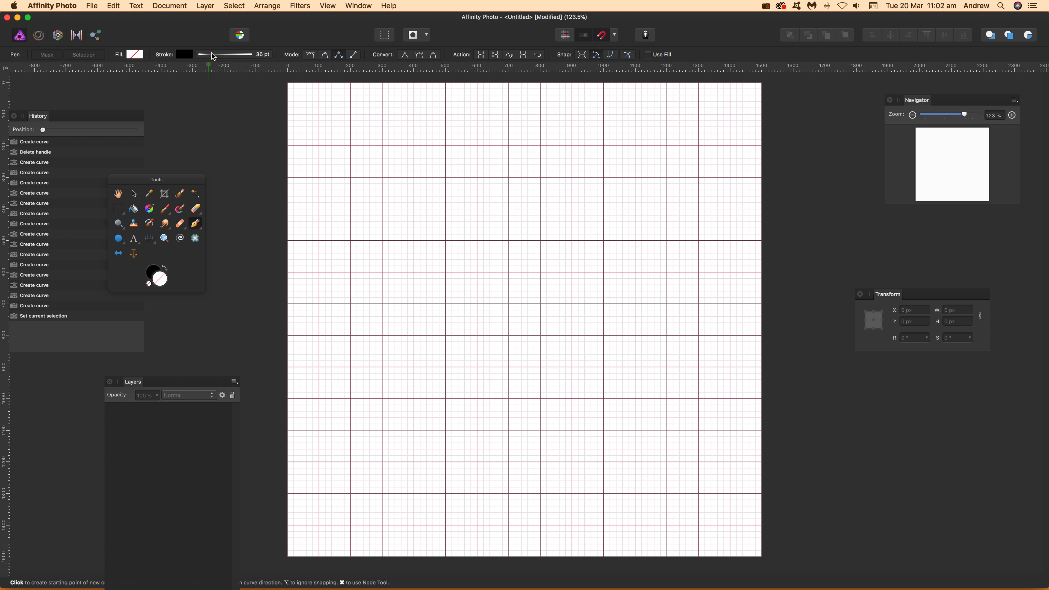
left_click(351, 305)
left_click(383, 272)
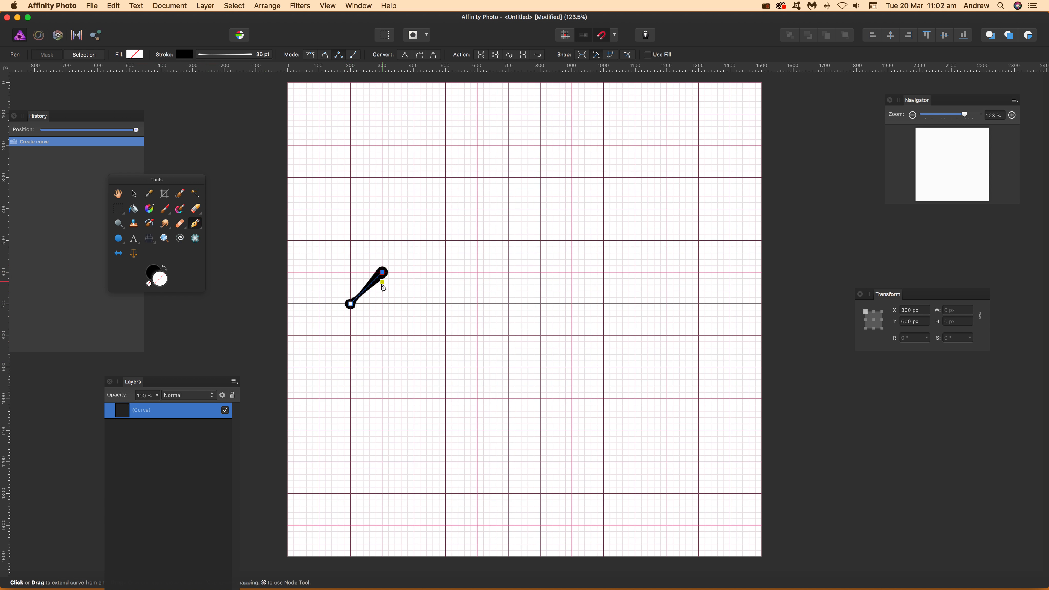
left_click(414, 336)
left_click(447, 272)
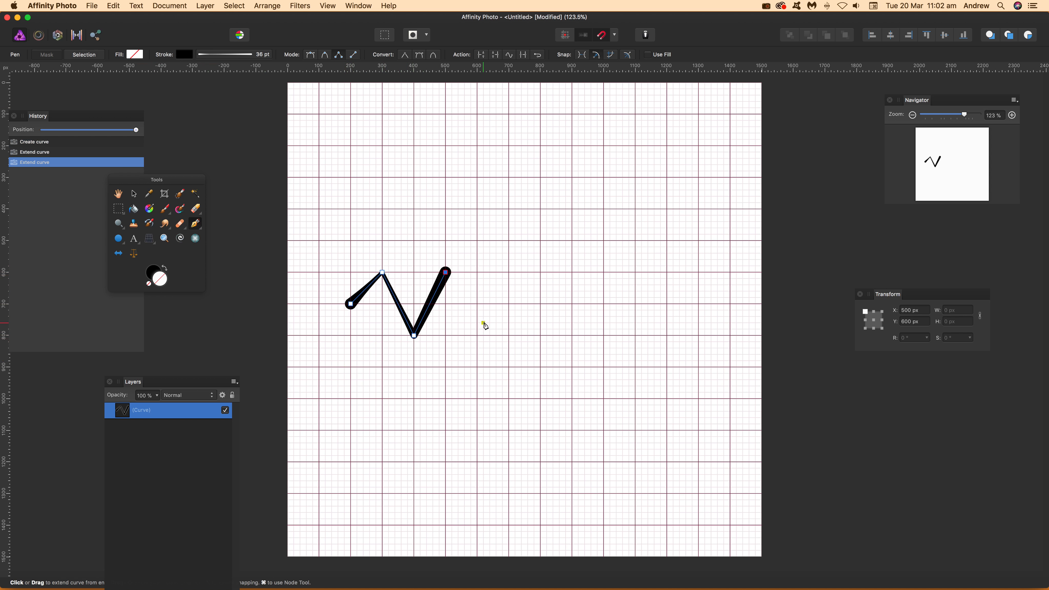
left_click(477, 336)
left_click(510, 272)
left_click(540, 335)
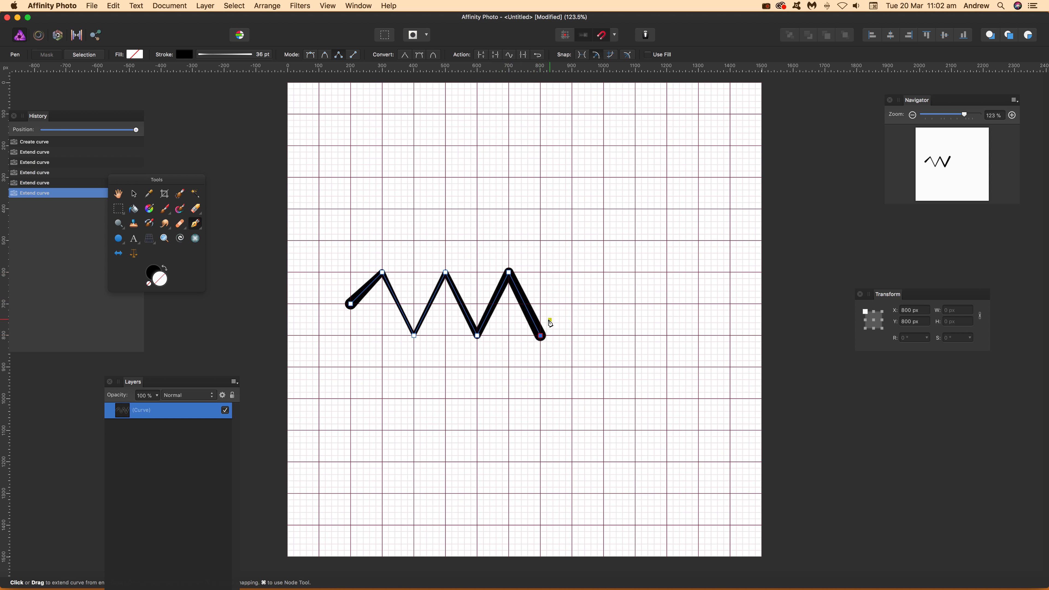
left_click(572, 272)
left_click(604, 336)
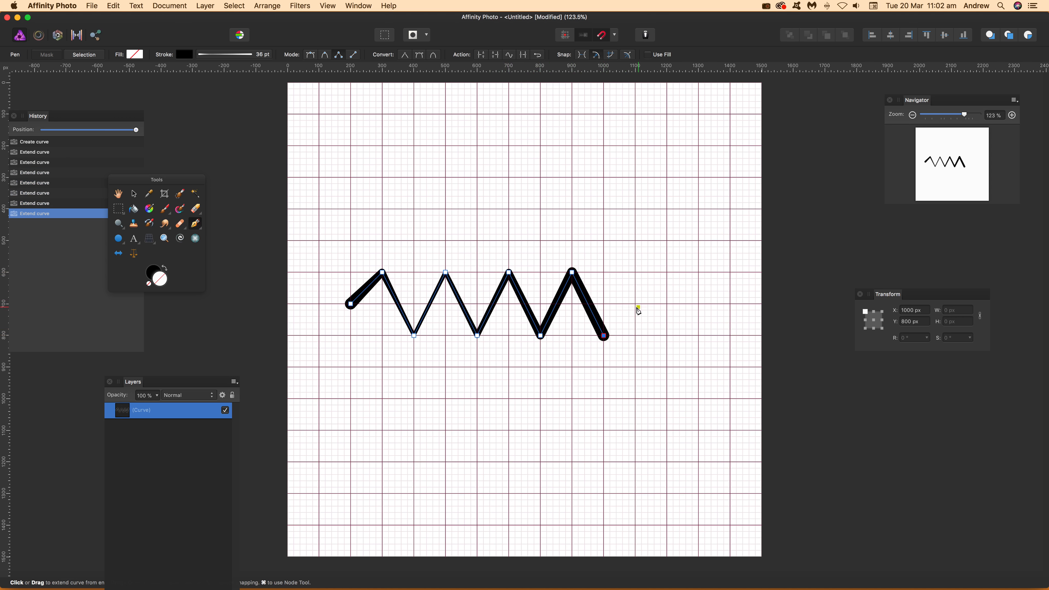
left_click(636, 304)
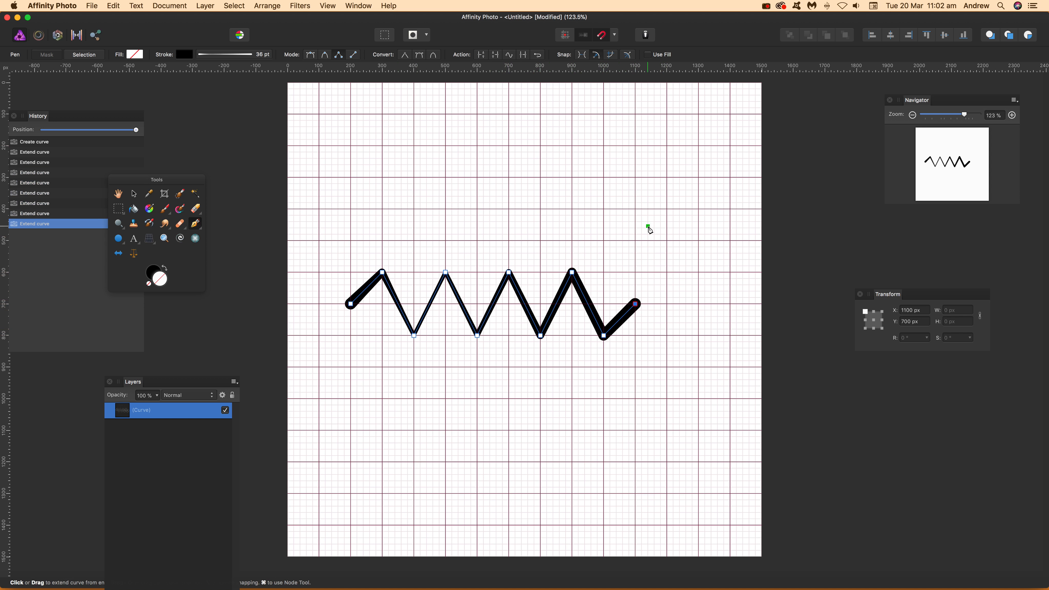
key("Escape")
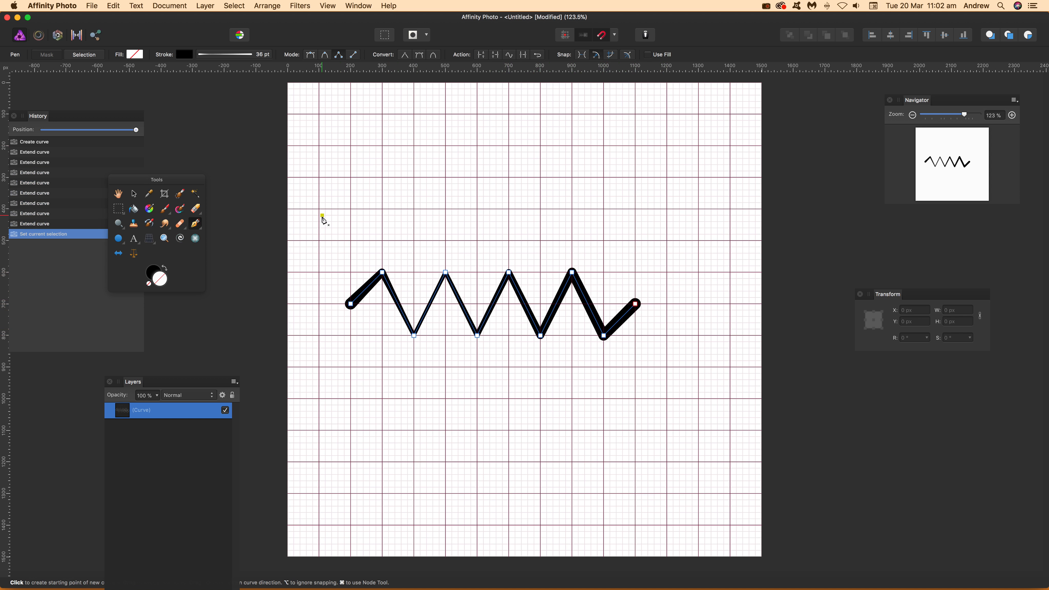
Step: Draw a shallower zigzag above the first, from 200, 400 px to 1200, 400 px, alternating between Y 300 and 400 every 100 px
left_click(351, 210)
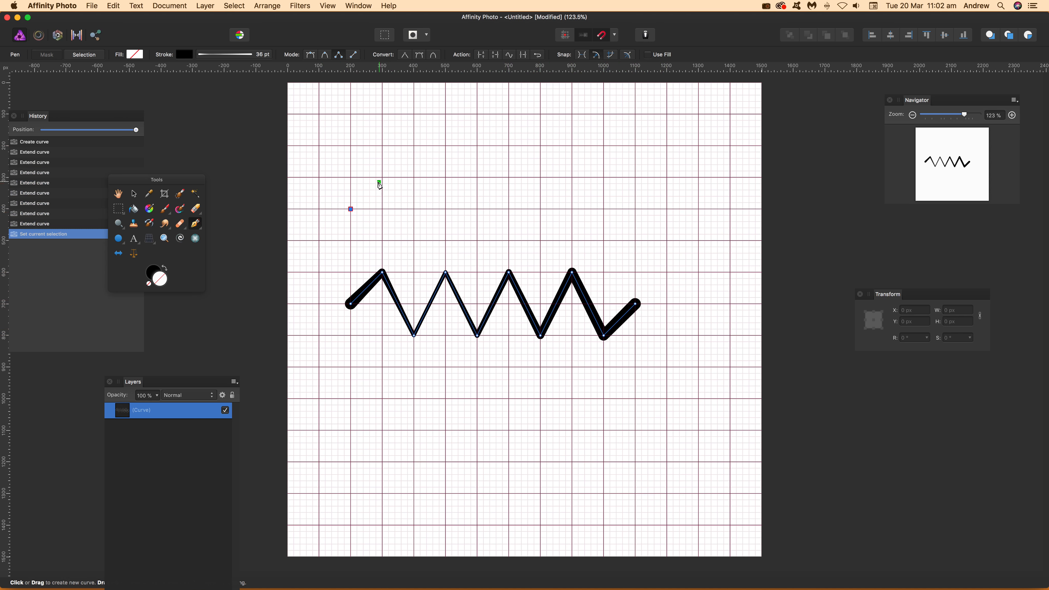
left_click(384, 177)
left_click(414, 209)
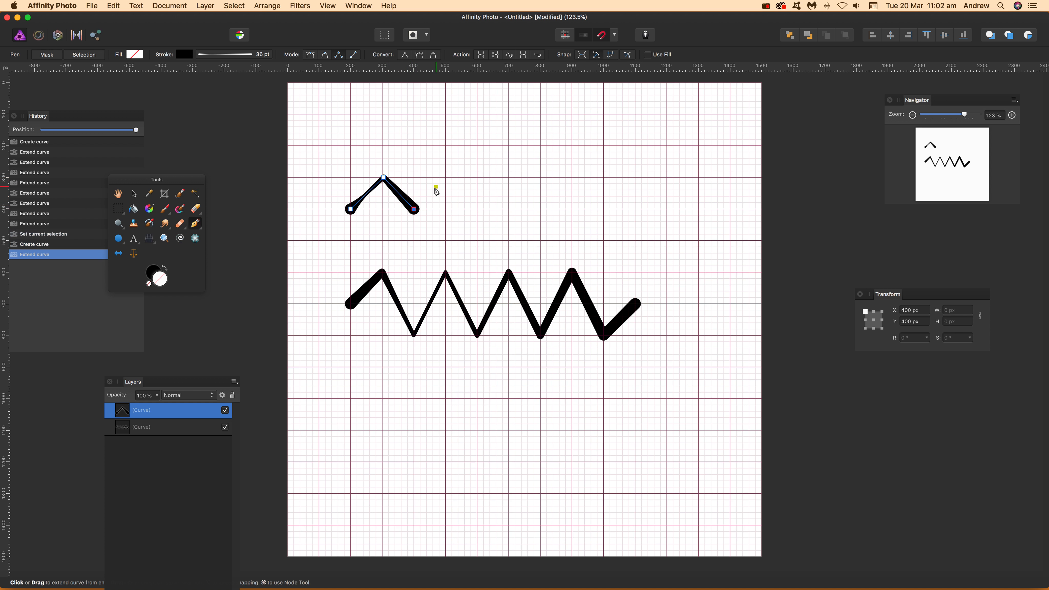
left_click(446, 177)
left_click(477, 209)
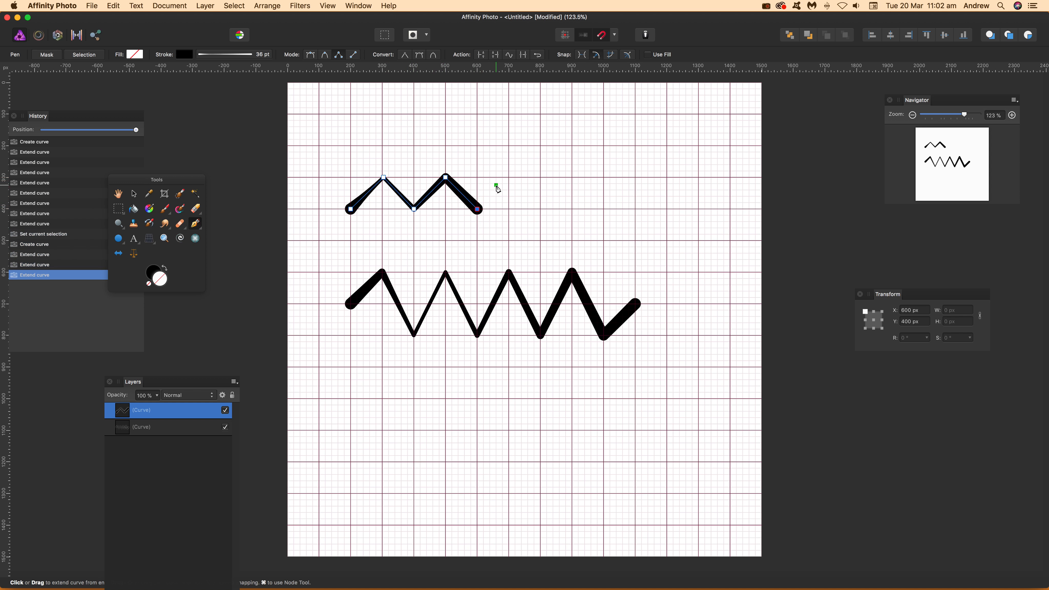
left_click(509, 178)
left_click(541, 209)
left_click(541, 209)
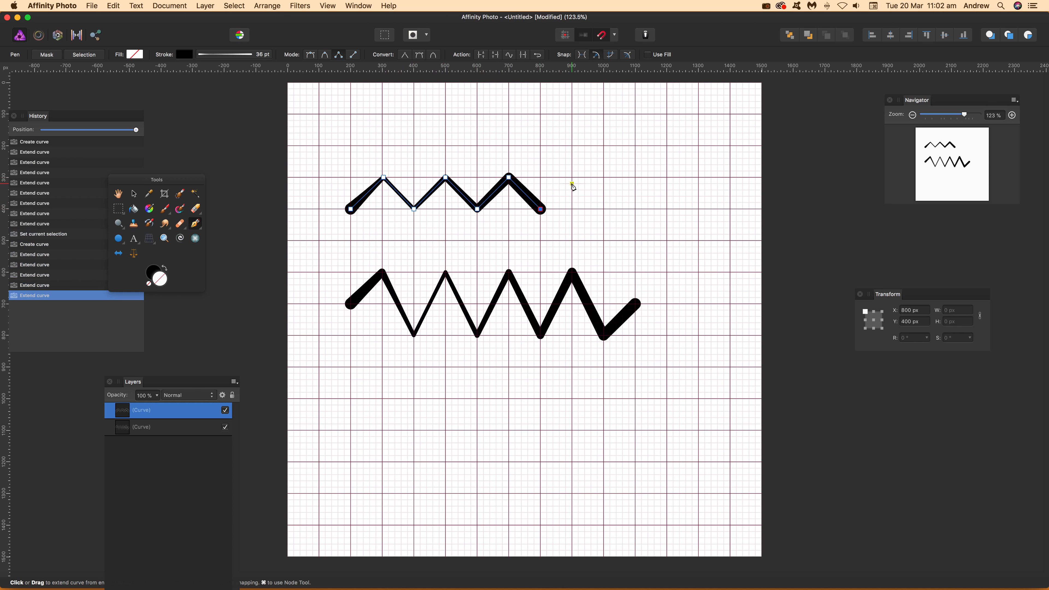
left_click(576, 178)
left_click(604, 209)
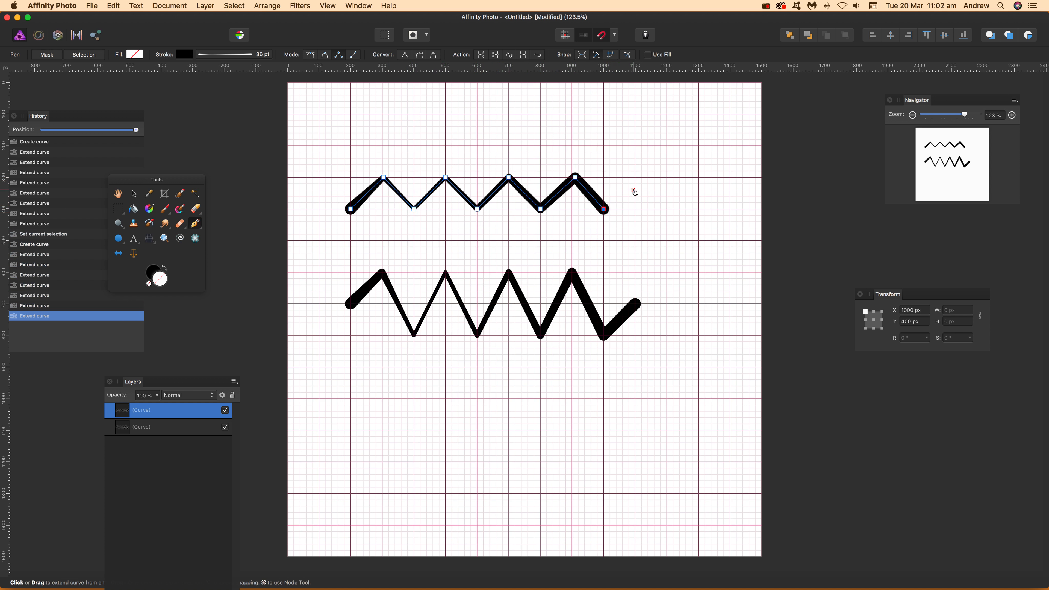
left_click(635, 177)
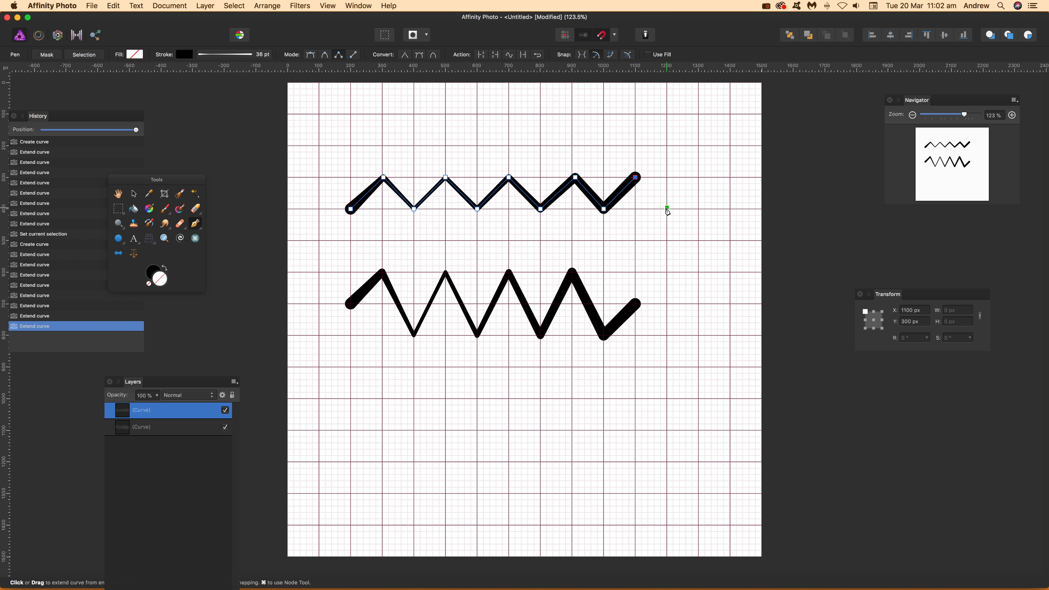
left_click(668, 208)
key("Escape")
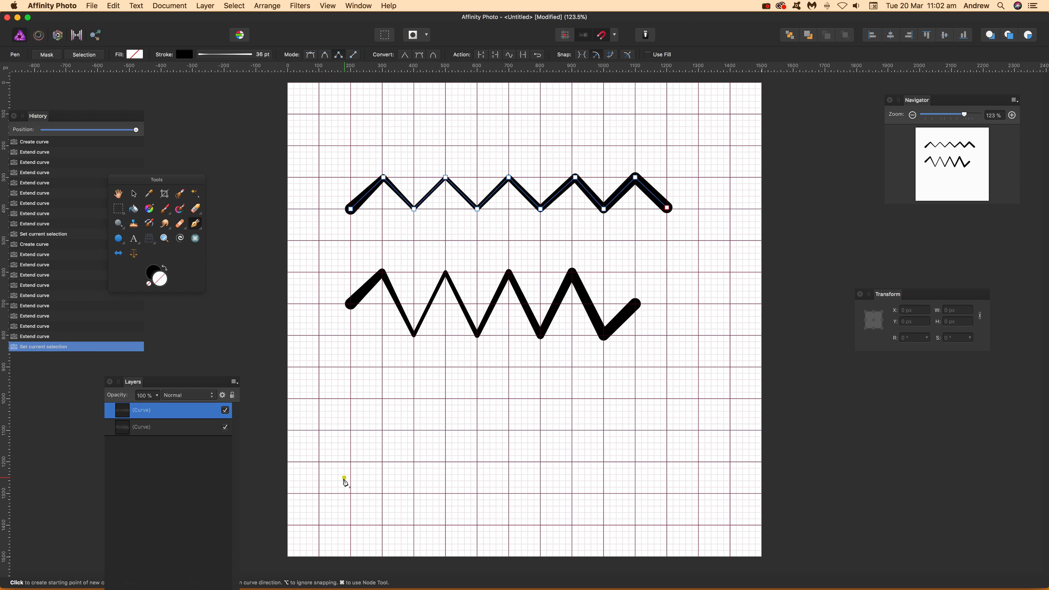
Step: Draw an irregular zigzag of varying peak heights below the others, about 1110 px wide and 440 px high
left_click(351, 462)
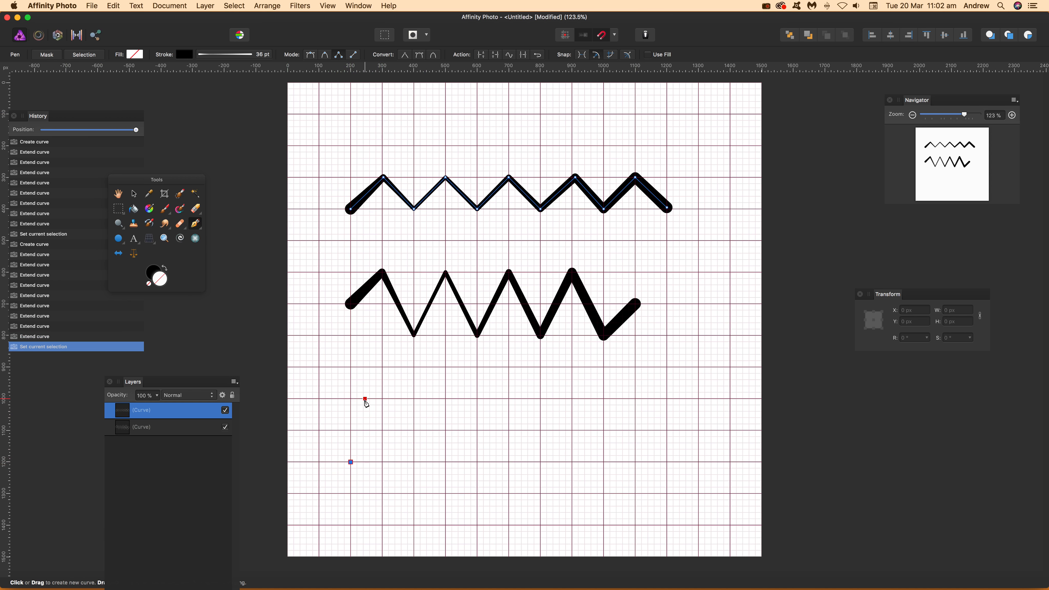
left_click(367, 399)
left_click(388, 510)
left_click(407, 427)
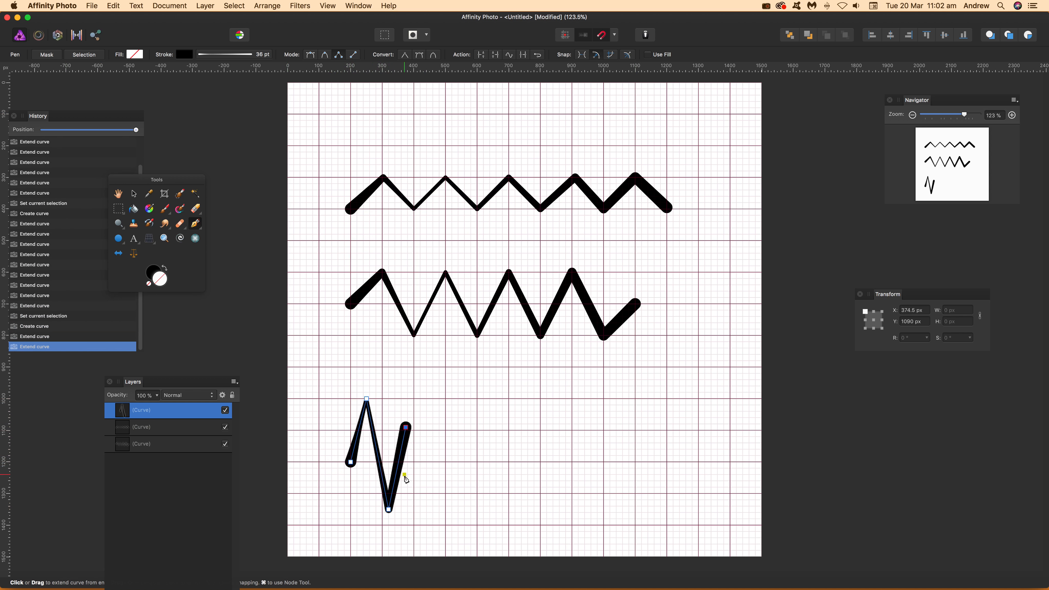
left_click(418, 484)
left_click(433, 385)
left_click(446, 507)
left_click(477, 423)
left_click(491, 500)
left_click(521, 399)
left_click(528, 486)
left_click(554, 433)
left_click(569, 526)
left_click(598, 421)
left_click(611, 478)
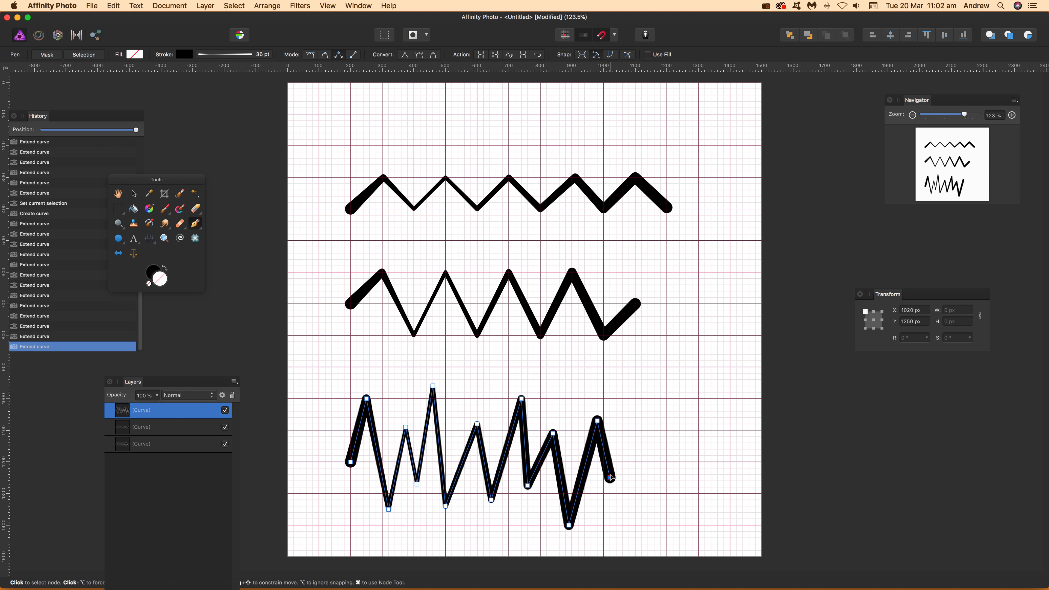
left_click(623, 404)
left_click(645, 482)
left_click(658, 433)
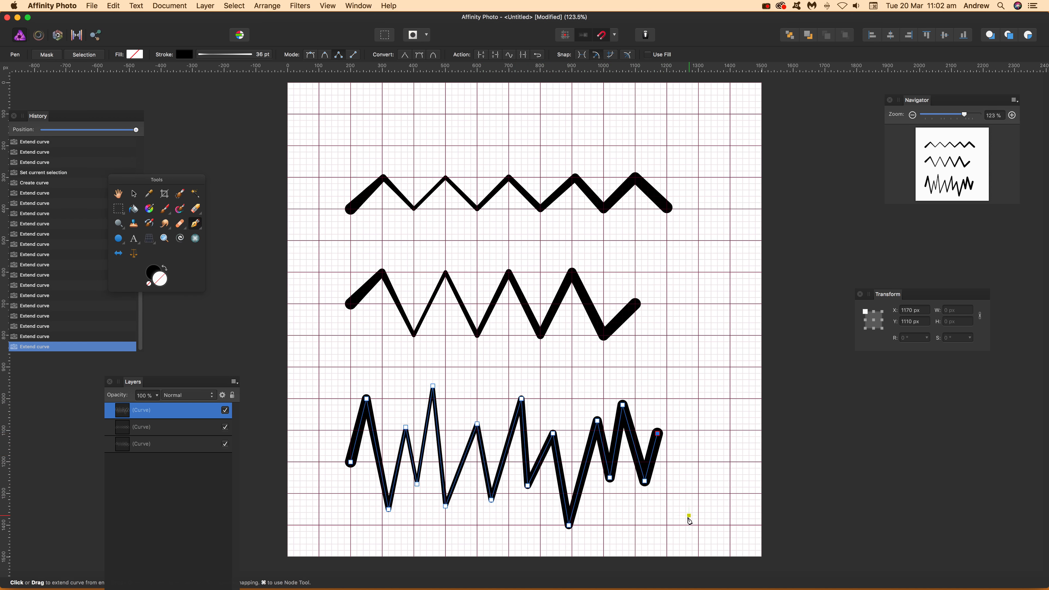
left_click(690, 516)
left_click(702, 447)
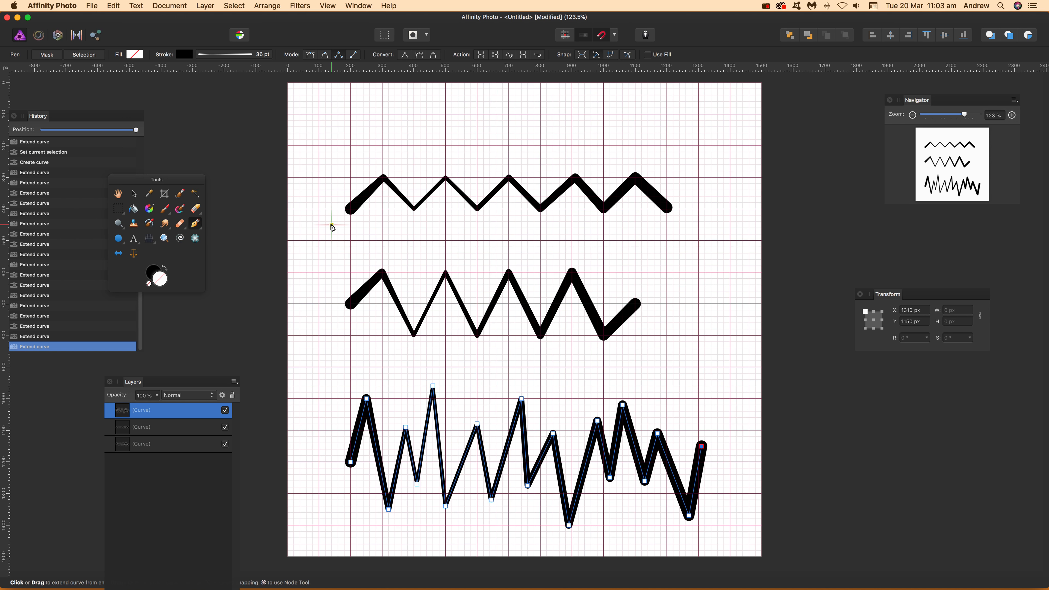
key("Escape")
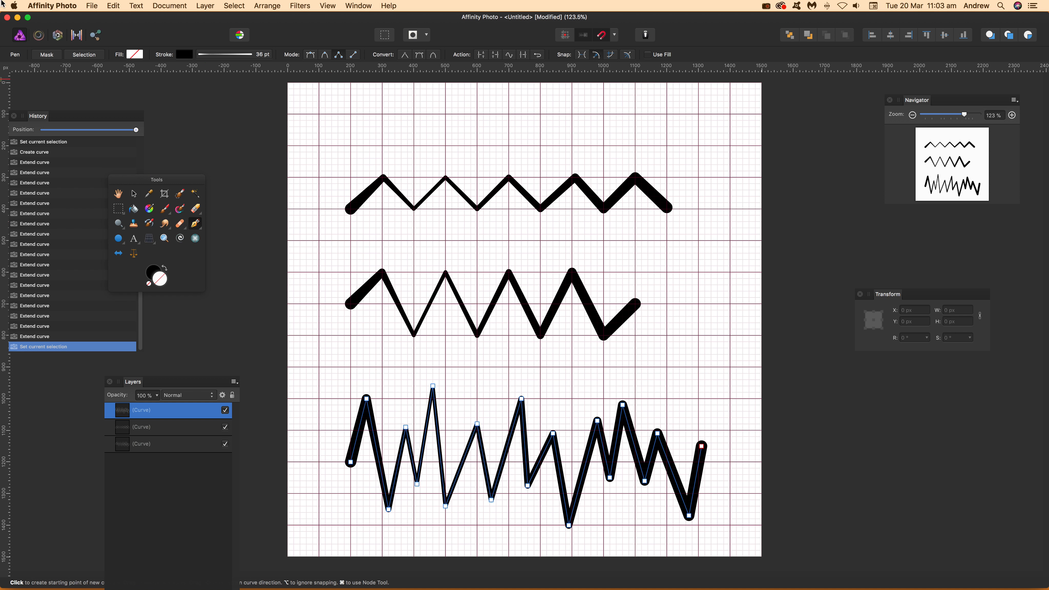
Step: Delete the irregular lowest zigzag and the middle zigzag, keeping only the shallow upper one
left_click(134, 195)
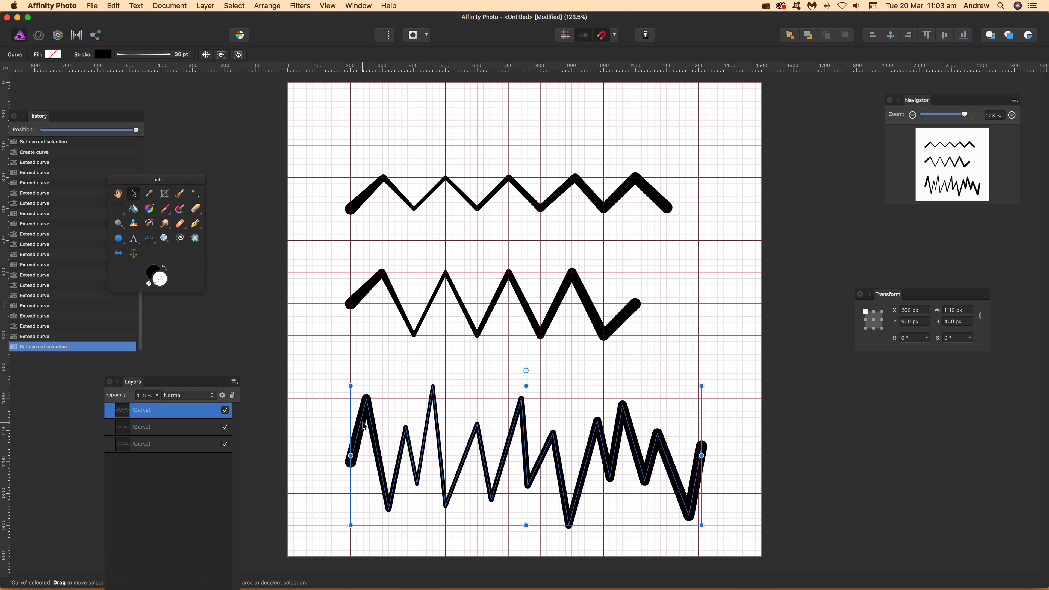
key("Delete")
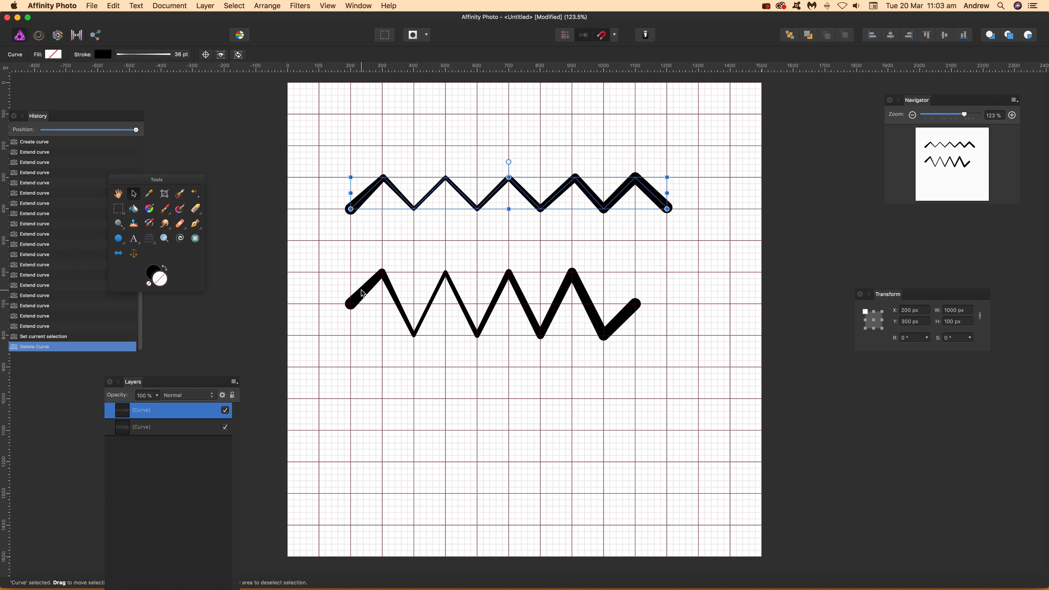
left_click(362, 294)
key("Delete")
Step: Move the remaining zigzag slightly down and left to about X 166, Y 330 px and set its stroke colour to red
mouse_move(469, 206)
left_mouse_down()
mouse_move(450, 238)
mouse_move(457, 211)
left_mouse_up()
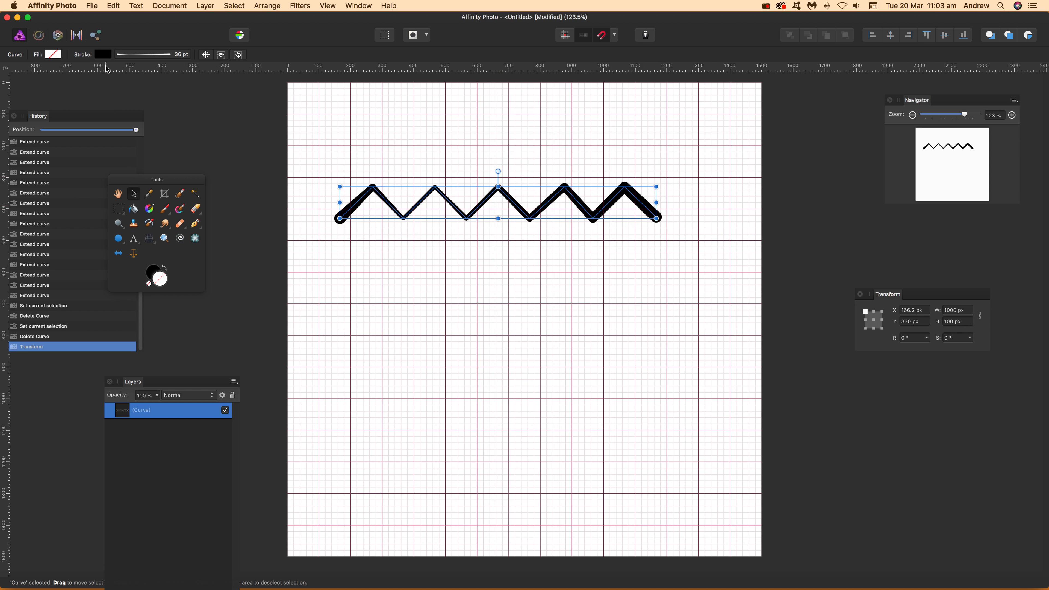
left_click(102, 55)
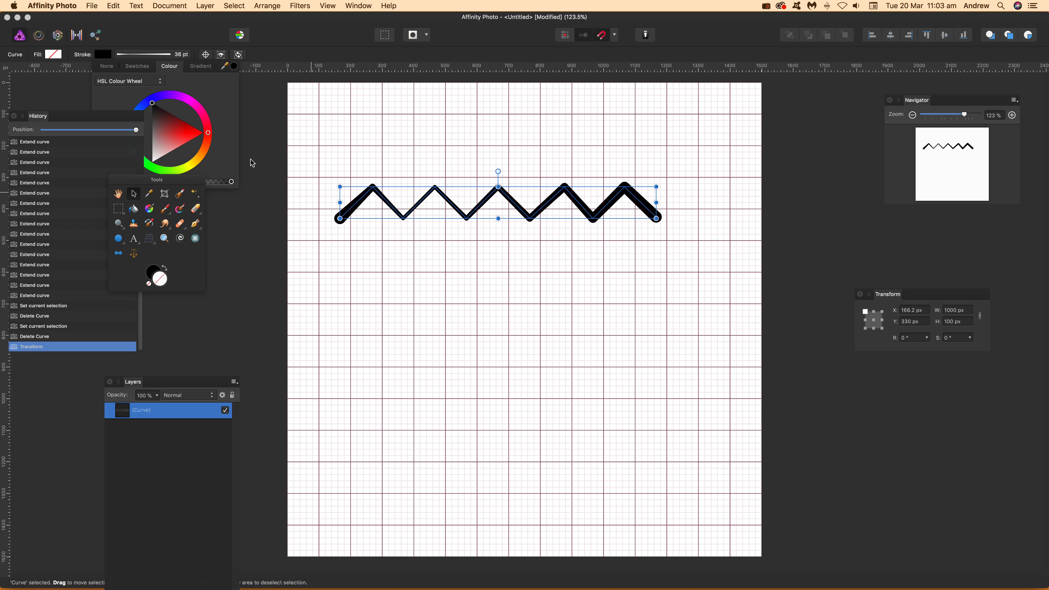
left_click_drag(180, 136, 182, 135)
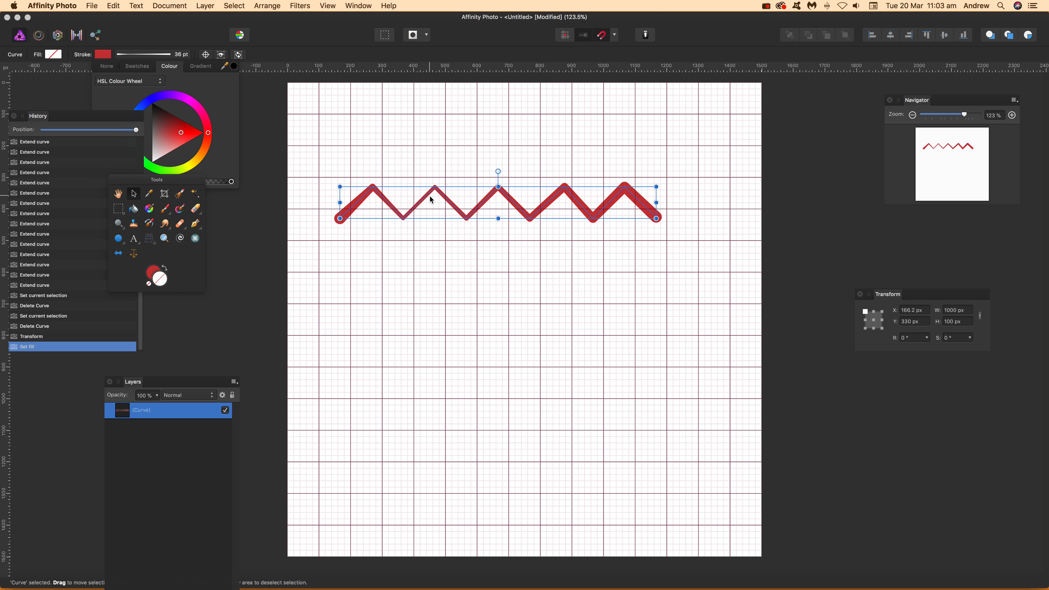
Step: Duplicate the red zigzag directly below itself and set the copy's stroke colour to dark red
left_click_drag(430, 197, 428, 226)
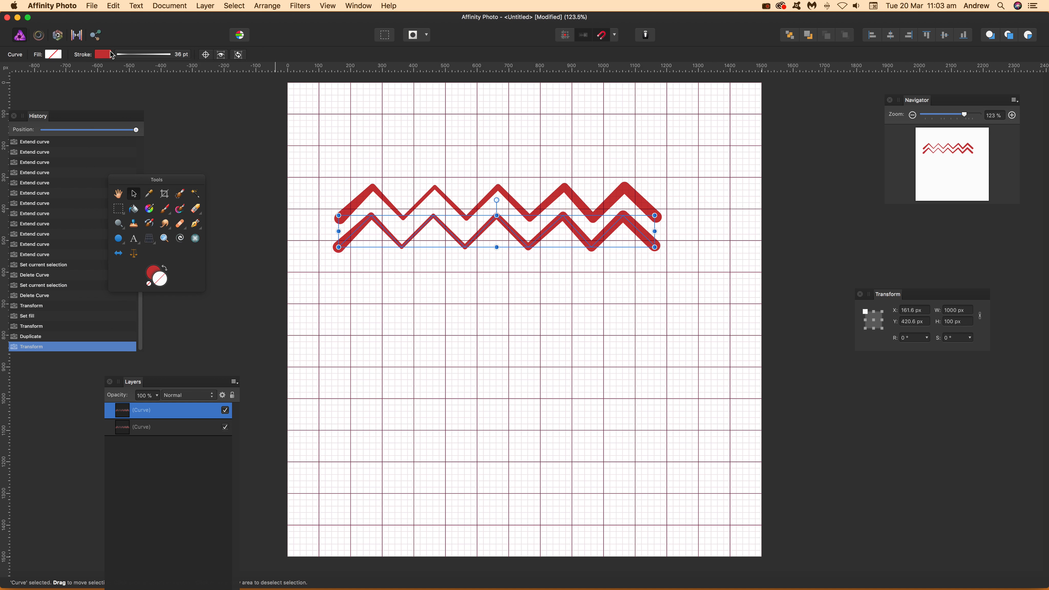
left_click(103, 54)
left_click_drag(170, 134, 167, 119)
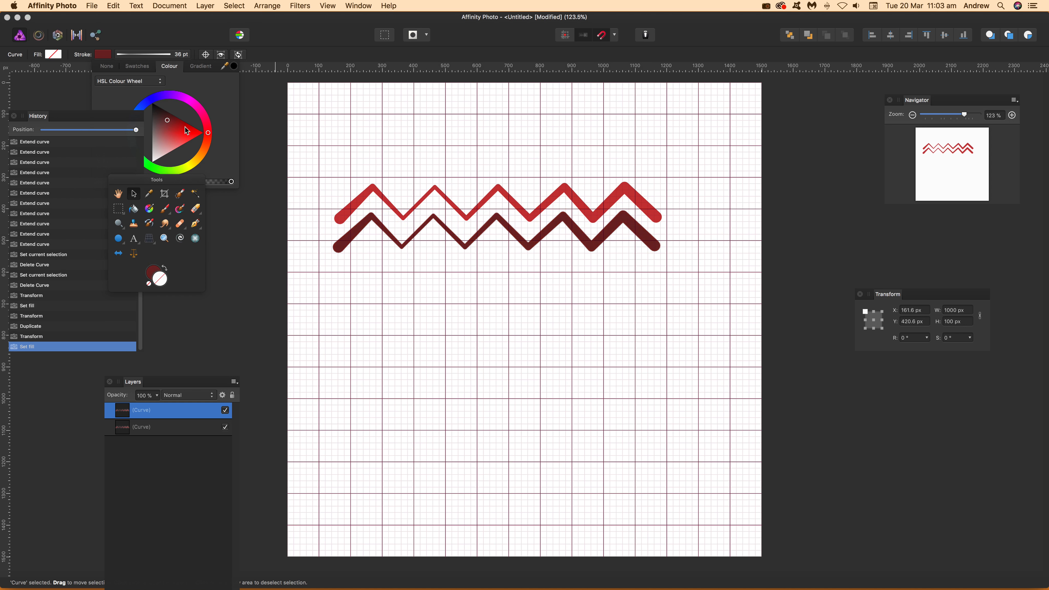
Step: Duplicate the dark red zigzag directly below itself and set the copy's stroke colour to bright pink
left_click_drag(385, 229, 386, 262)
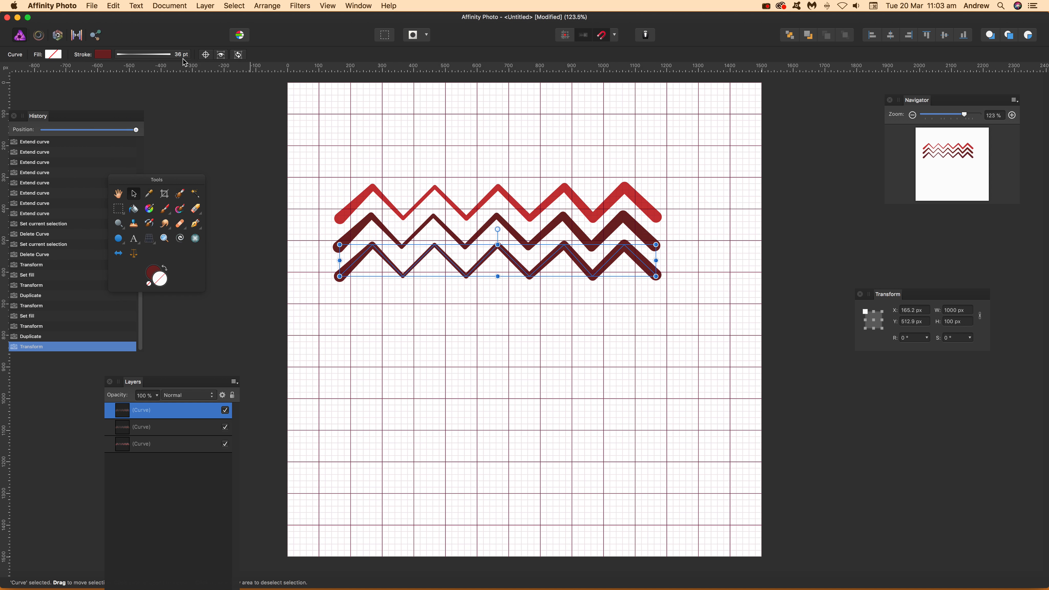
left_click(103, 54)
left_click(189, 136)
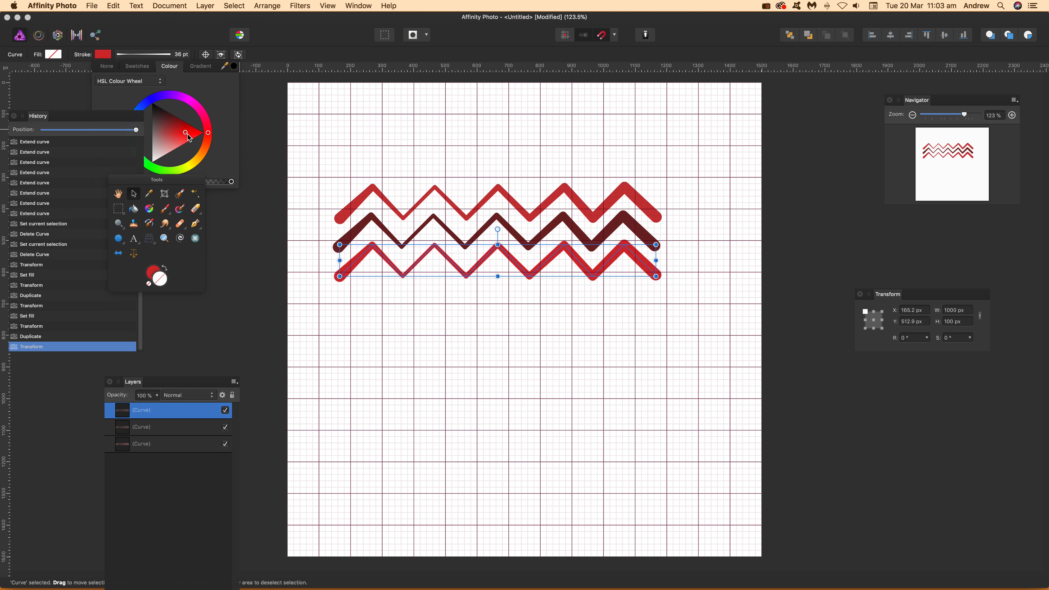
left_click(198, 107)
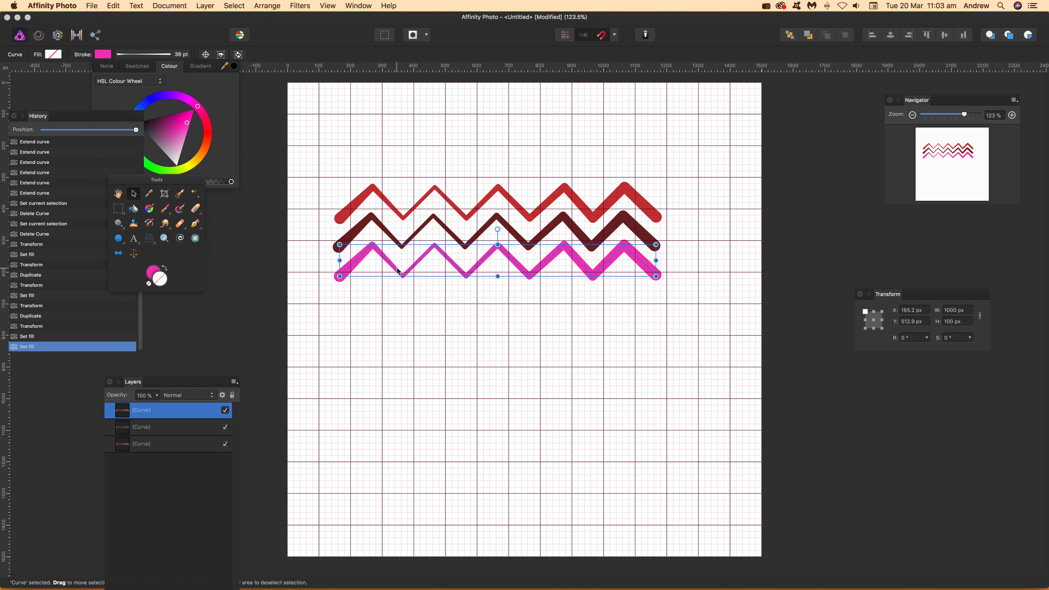
Step: Duplicate the pink zigzag directly below itself, set the copy's stroke to muted purple and clear the selection
left_click_drag(412, 268, 413, 294)
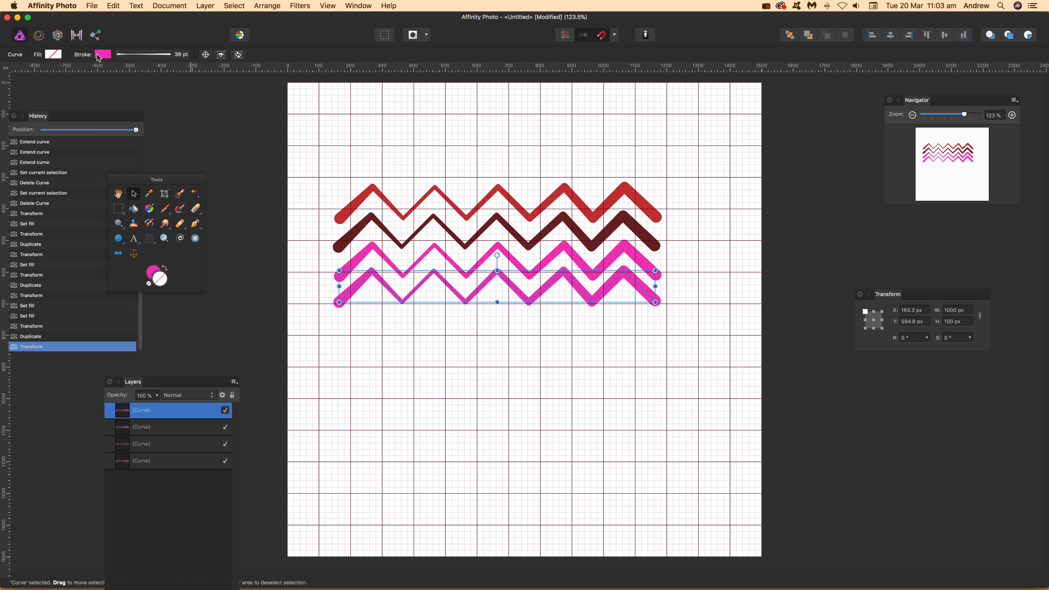
left_click(172, 136)
left_click(391, 131)
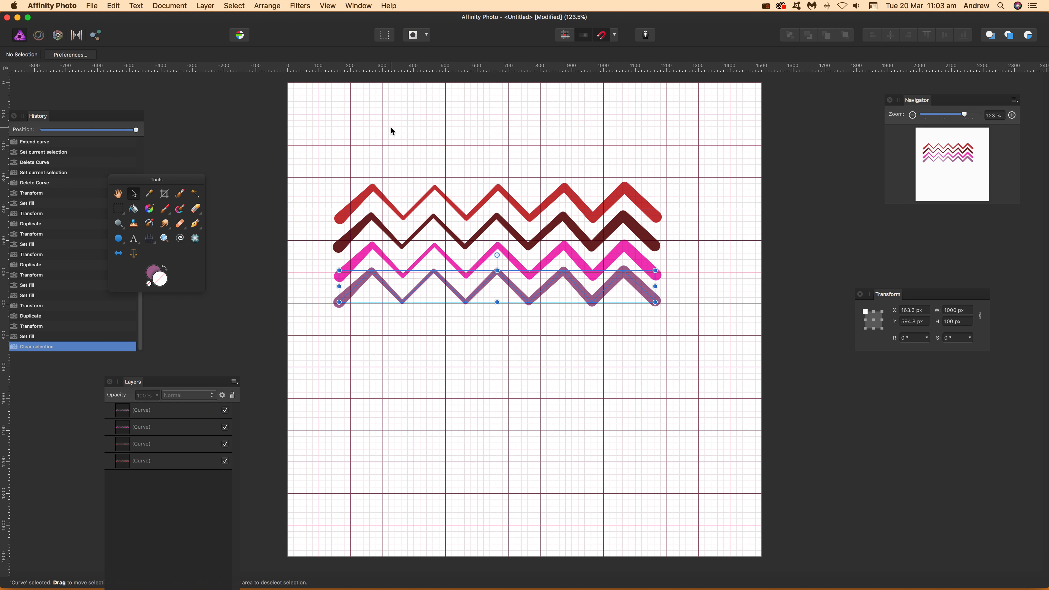
Step: Try a copy of the purple zigzag stretched to about 462 px high and rotated about 38°, and delete the copy
left_click_drag(490, 279, 496, 364)
left_click(483, 286)
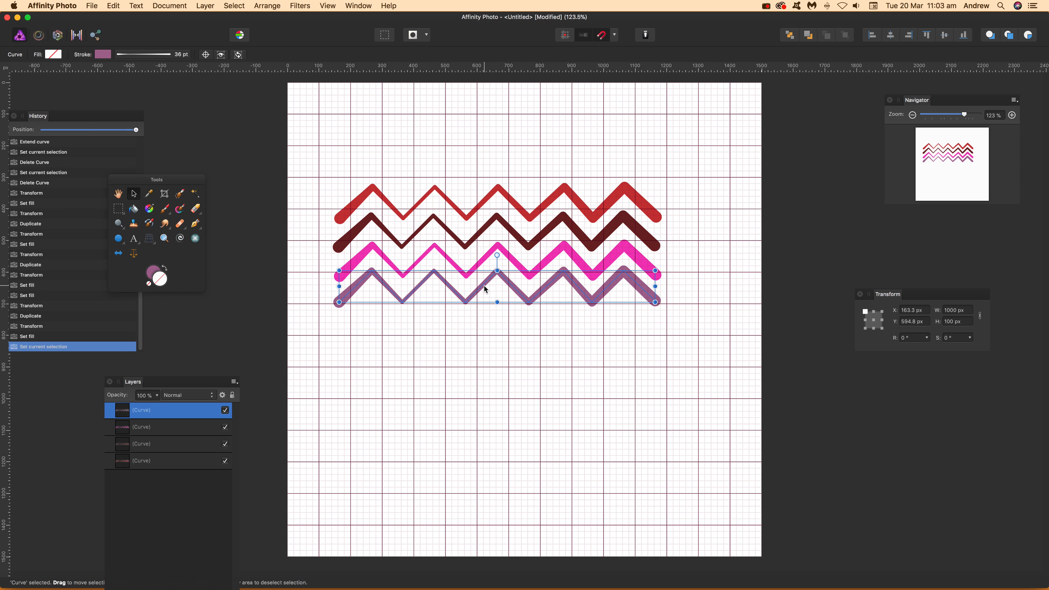
left_click_drag(487, 288, 492, 526)
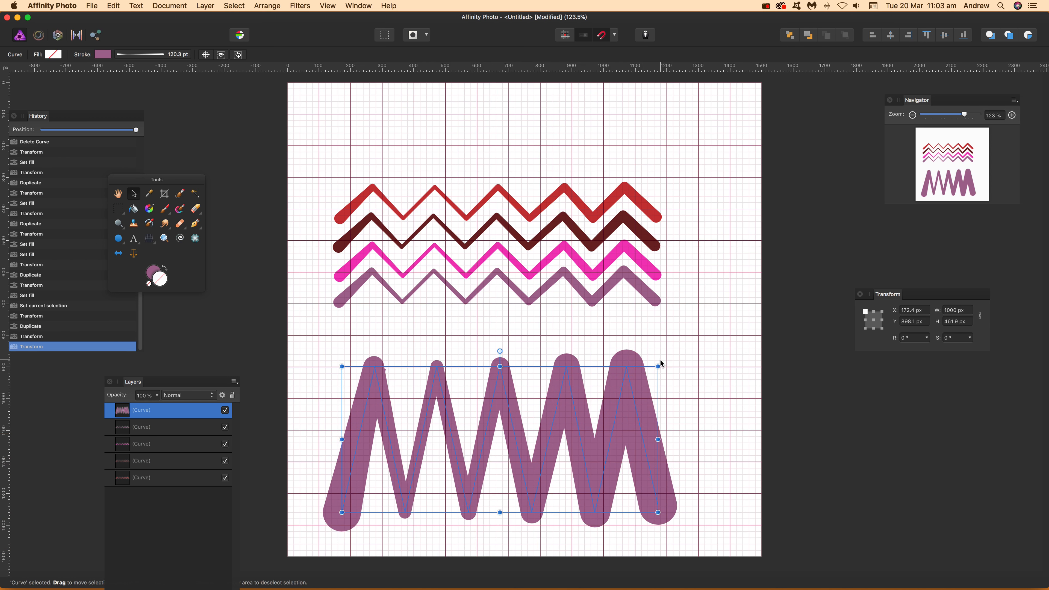
left_click_drag(660, 362, 601, 301)
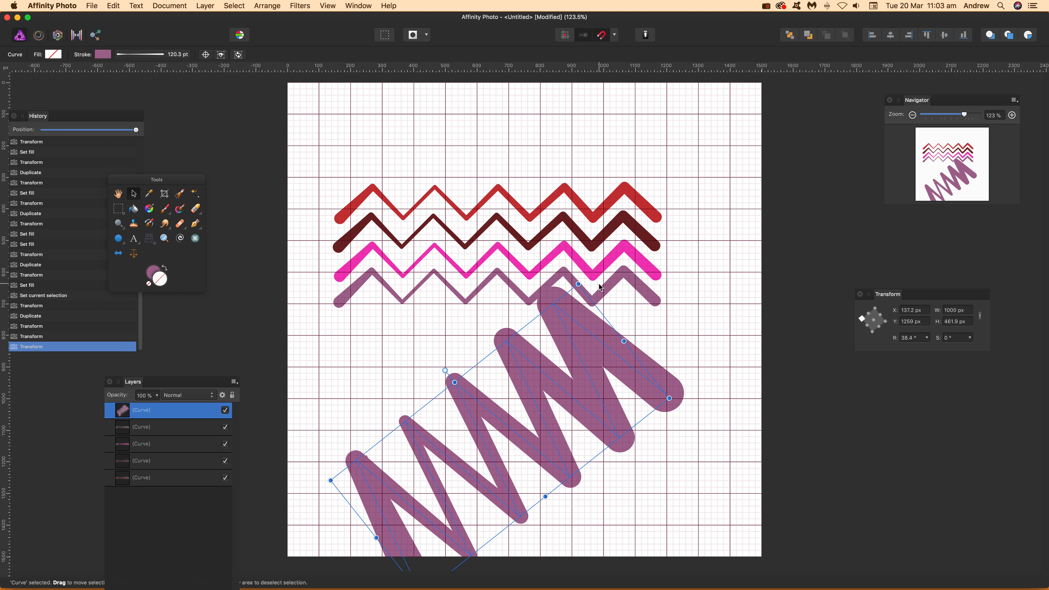
key("Delete")
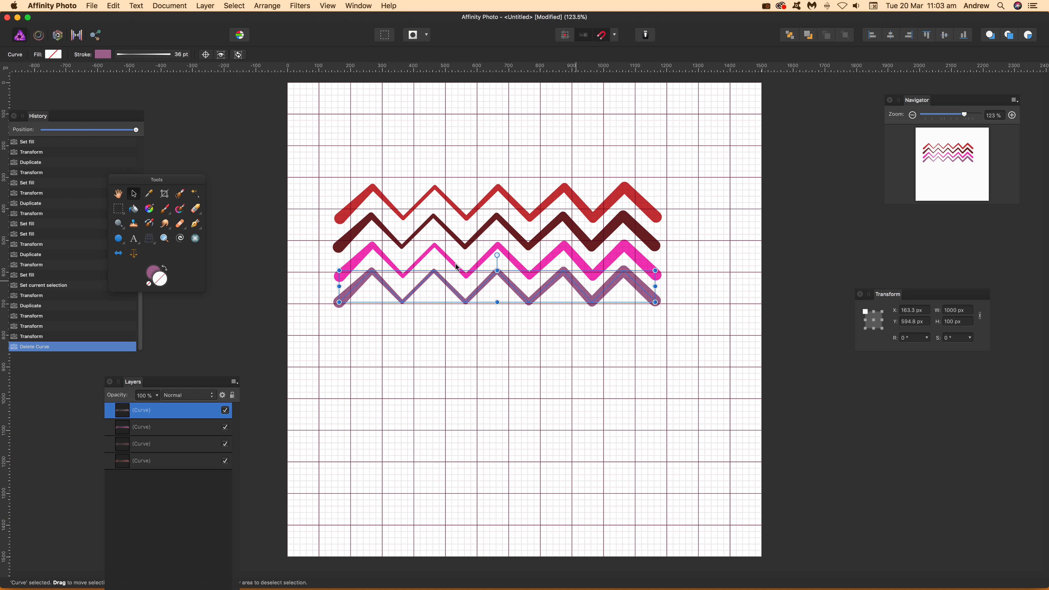
Step: Group all four zigzag curves and switch to the Pen tool
left_click_drag(311, 160, 725, 349)
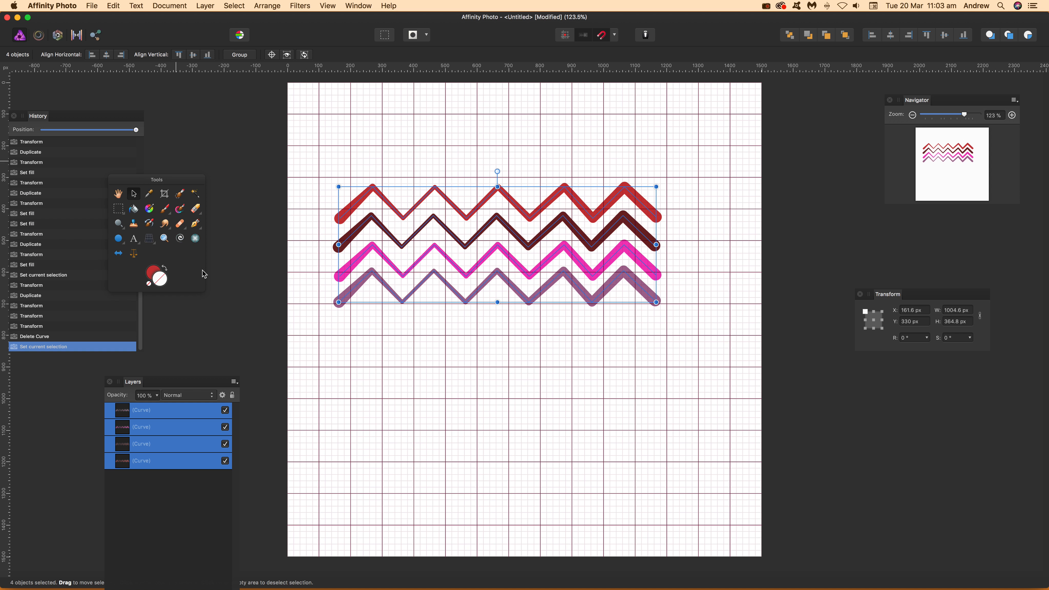
left_click(242, 55)
left_click(196, 224)
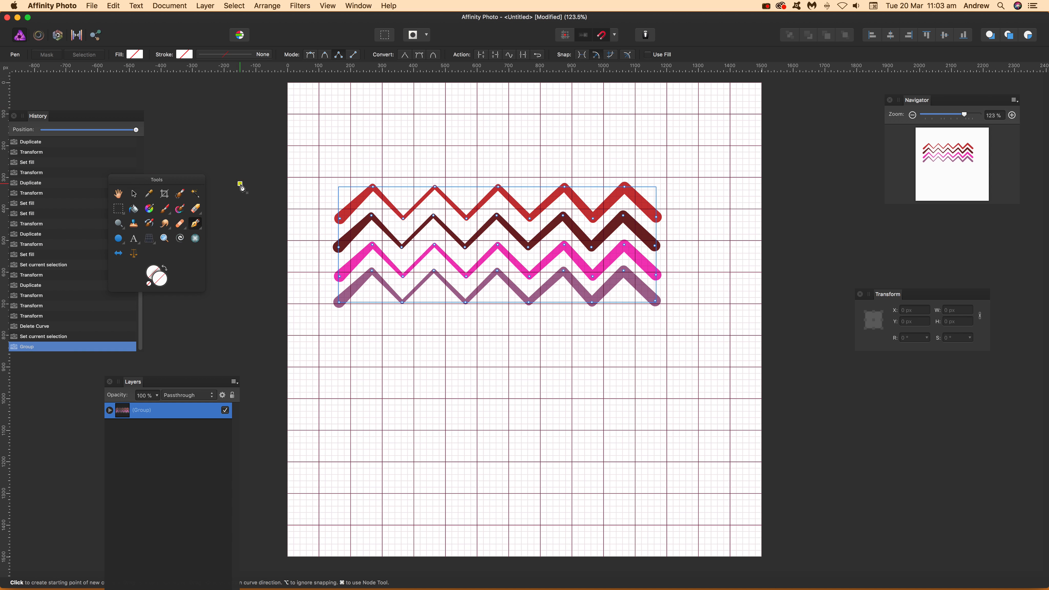
Step: Try an orange stroke colour on the zigzag group and undo the colour change
left_click(184, 54)
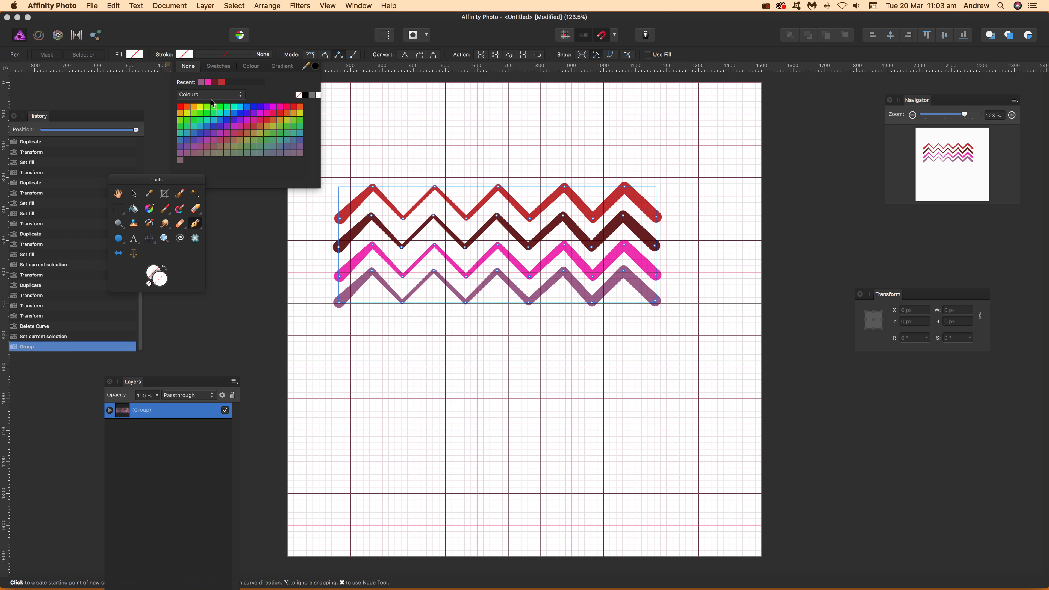
left_click(187, 108)
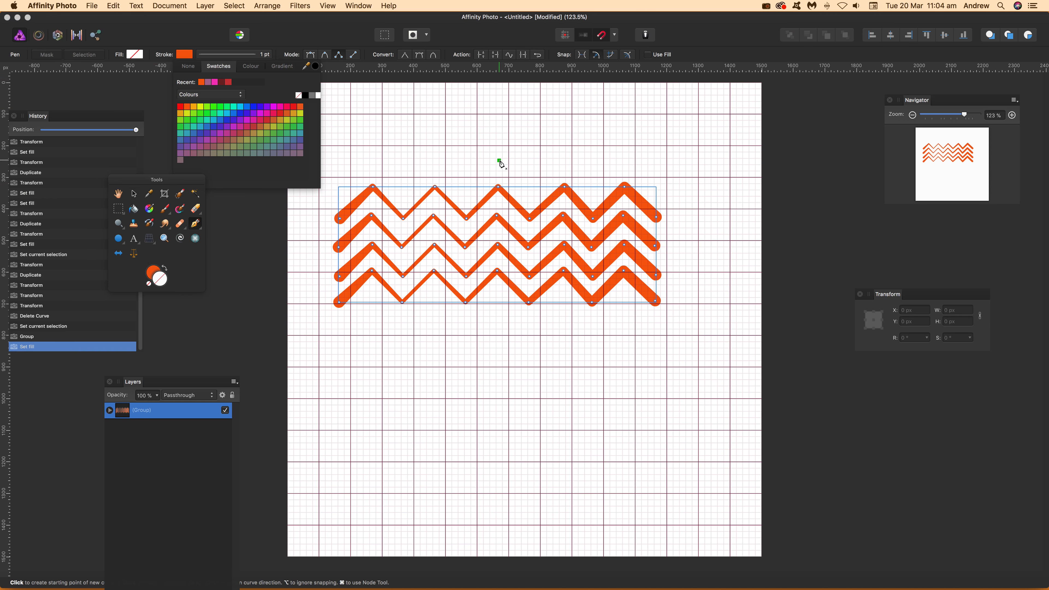
left_click(107, 6)
left_click(114, 19)
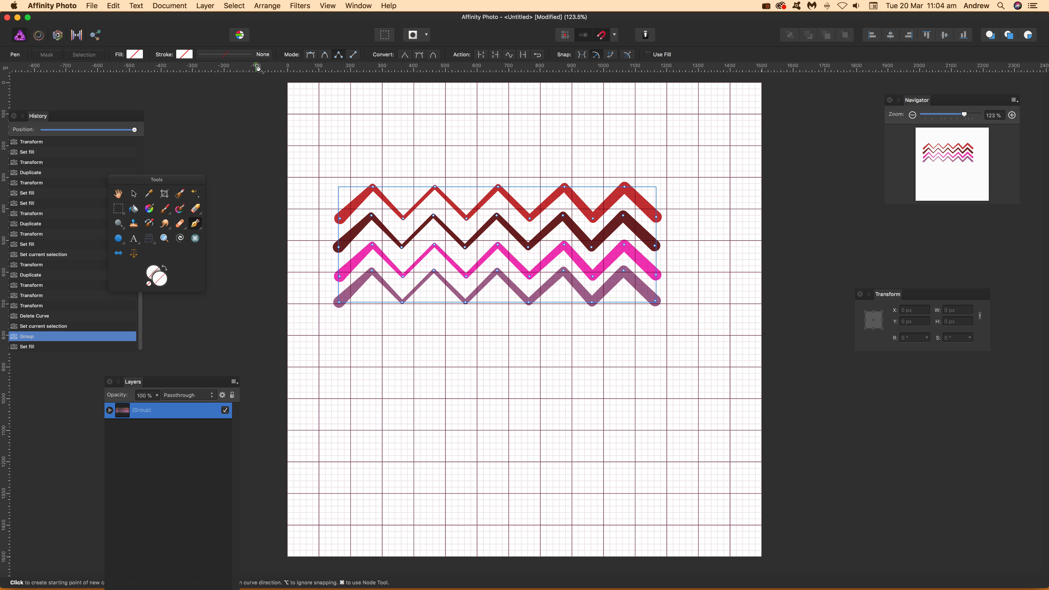
Step: Set the zigzag group's stroke width to 44 pt and make the stroke scale with the object
left_click(247, 56)
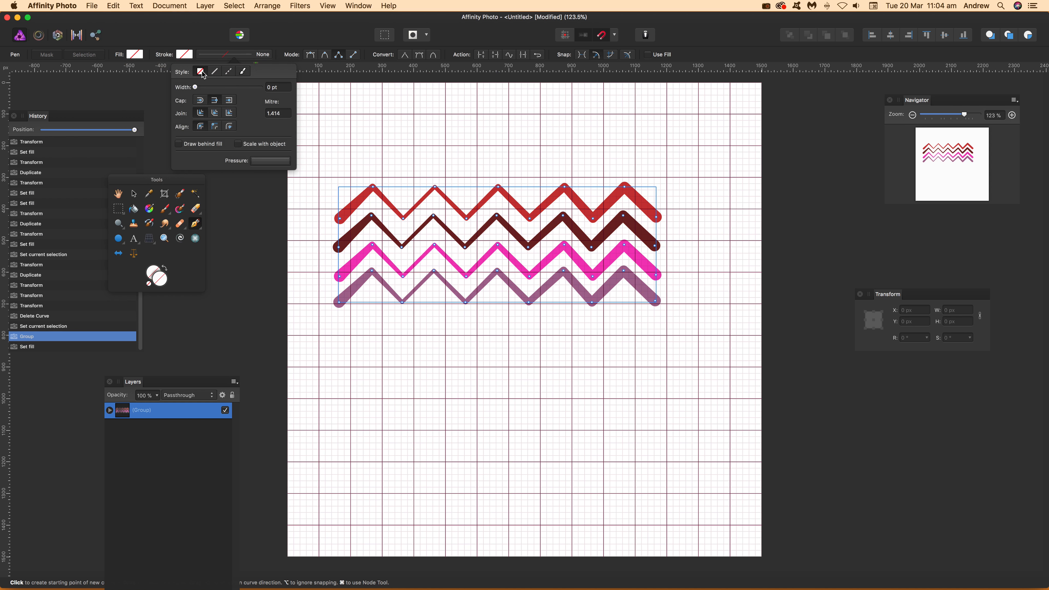
mouse_move(213, 87)
left_mouse_down()
mouse_move(256, 92)
mouse_move(247, 93)
left_mouse_up()
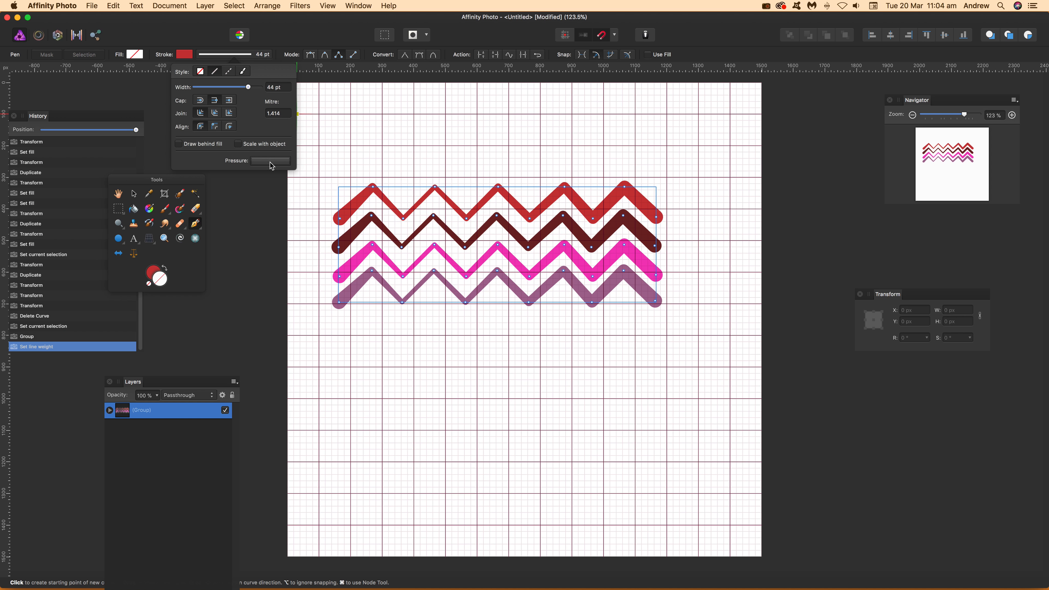
left_click(238, 144)
Step: Reshape the group's stroke pressure profile with several dips so the line thickness varies along each zigzag
left_click(263, 162)
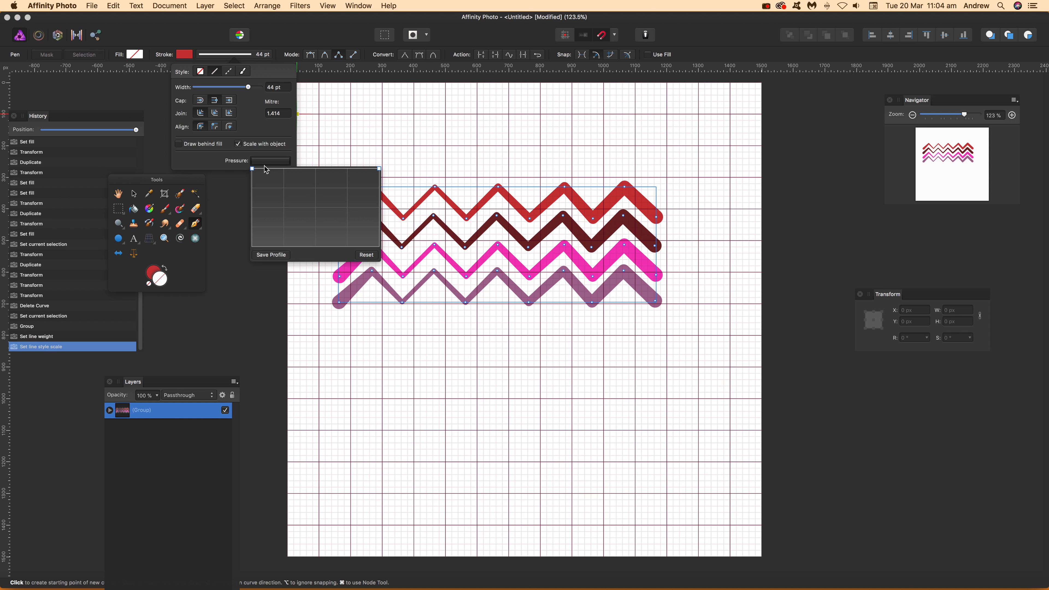
left_click_drag(288, 174, 276, 227)
mouse_move(342, 199)
left_mouse_down()
mouse_move(347, 234)
mouse_move(342, 187)
mouse_move(360, 236)
left_mouse_up()
left_click(361, 189)
left_click(506, 37)
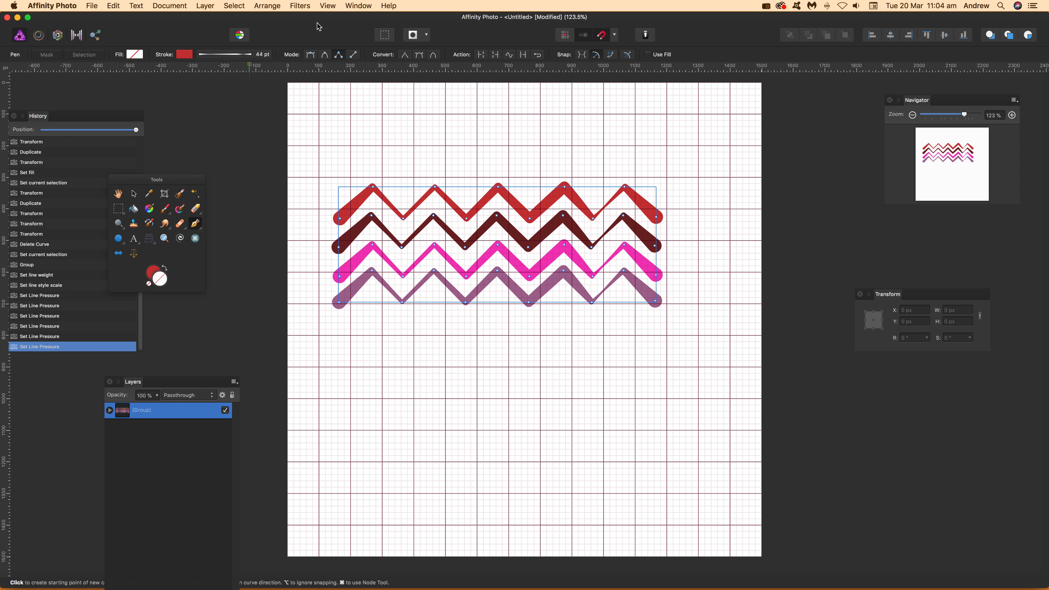
Step: Start the Mirror distortion filter on the zigzag group and set its output angle to 315°
left_click(301, 6)
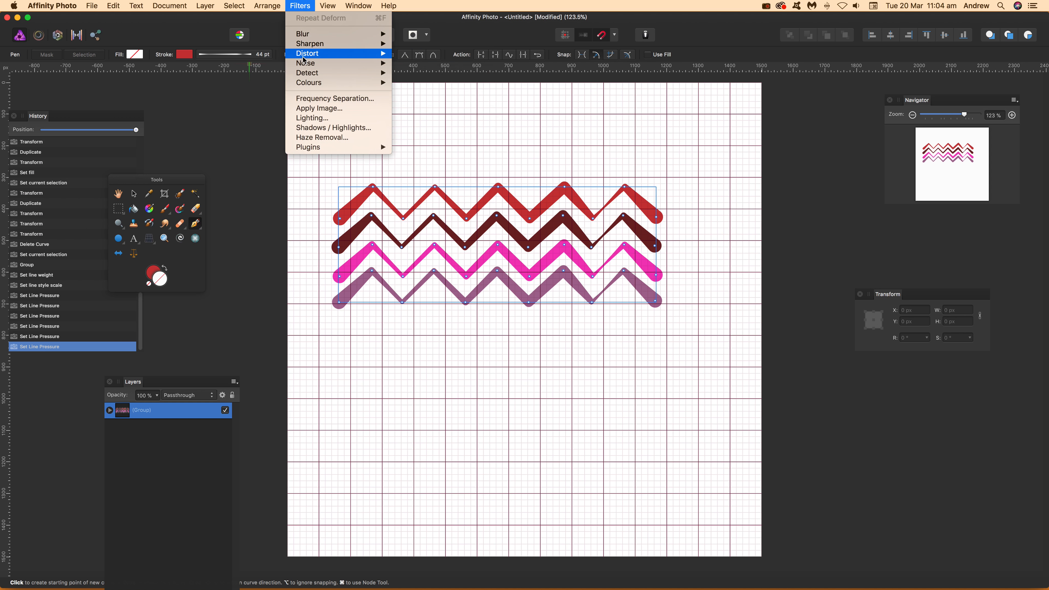
mouse_move(304, 58)
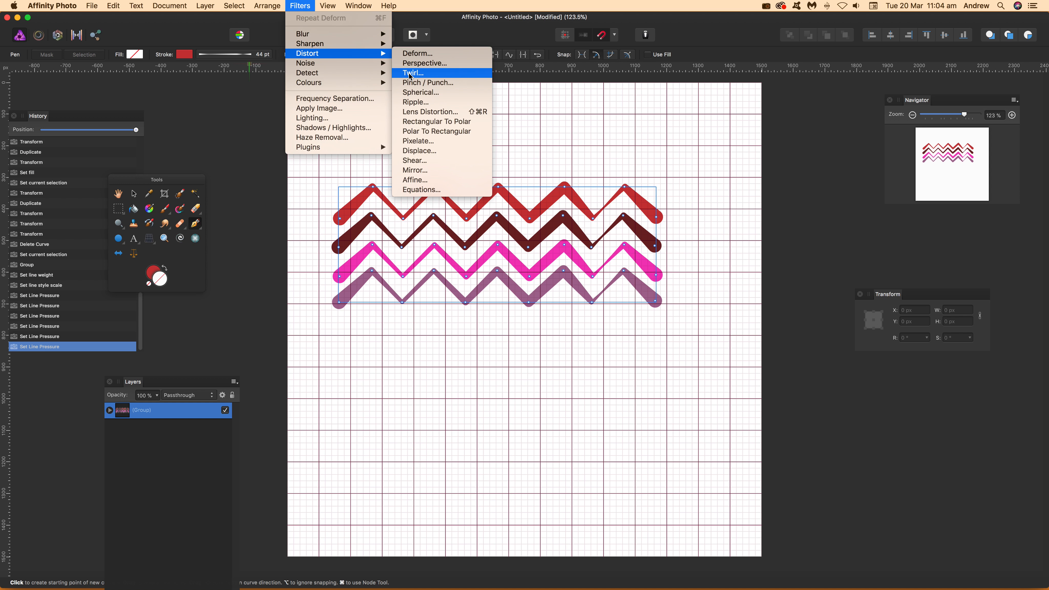
left_click(415, 170)
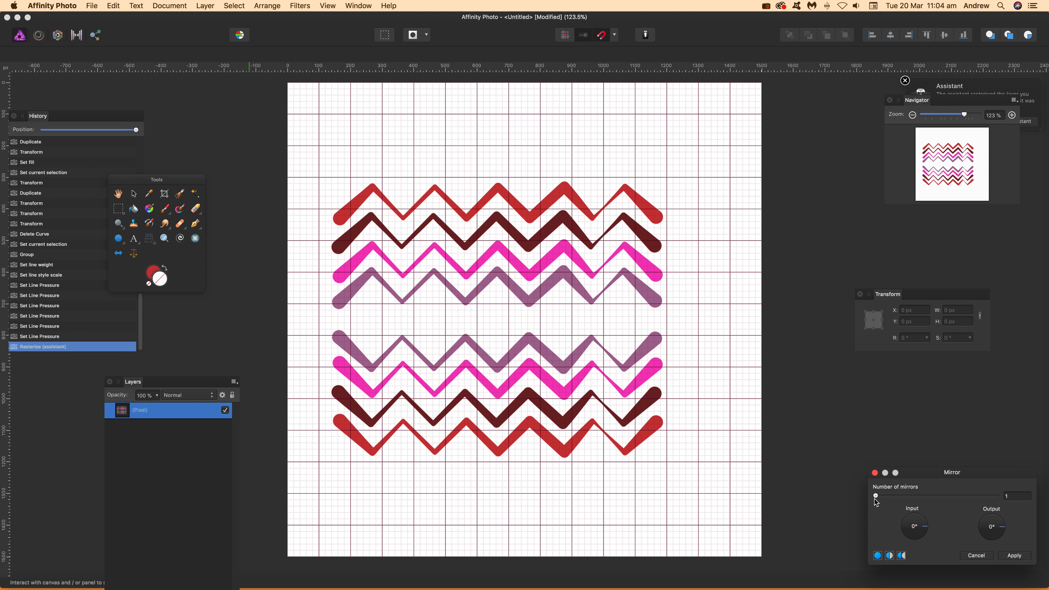
left_click_drag(923, 526, 929, 525)
left_click_drag(1003, 533, 1004, 543)
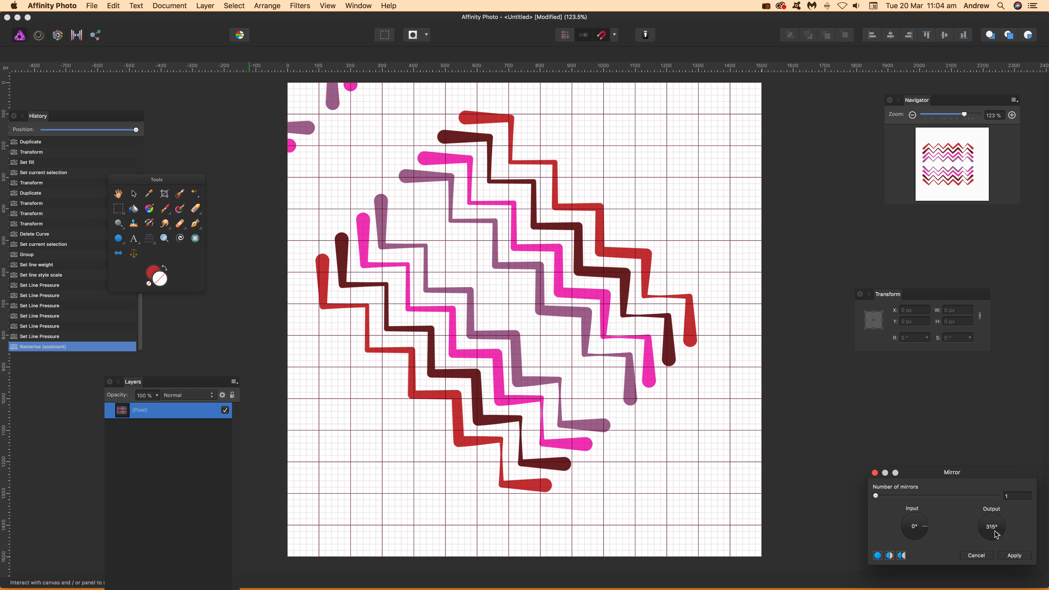
Step: Set the number of mirrors to 3 and the input angle to 315°, and move the mirror centre to the canvas's upper-left area
mouse_move(884, 497)
left_mouse_down()
mouse_move(899, 500)
mouse_move(888, 499)
left_mouse_up()
left_click(401, 237)
mouse_move(393, 221)
left_mouse_down()
mouse_move(528, 324)
mouse_move(344, 169)
left_mouse_up()
left_click_drag(928, 529, 922, 537)
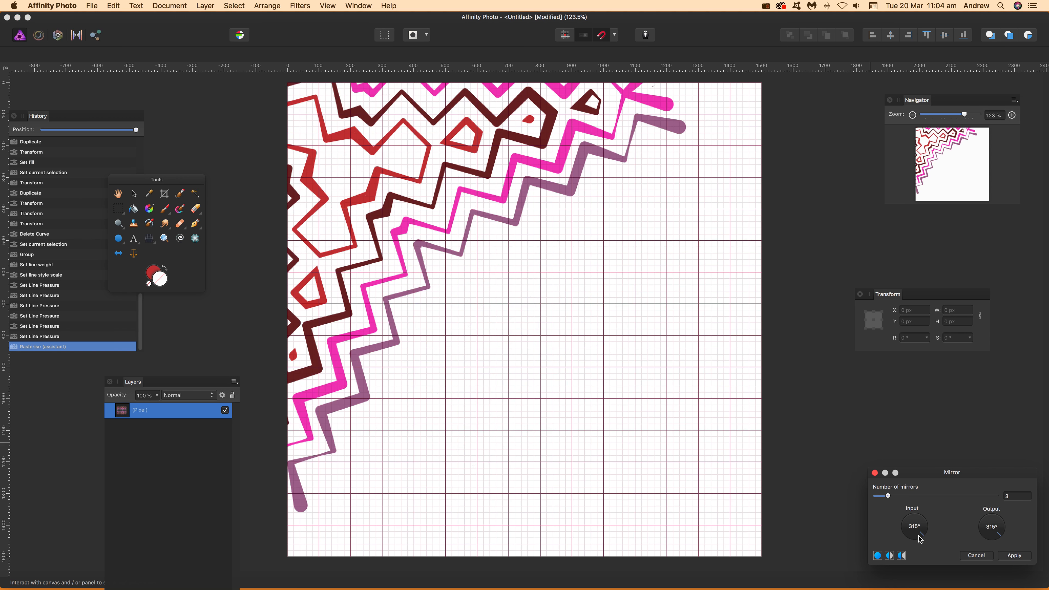
left_click_drag(409, 222, 364, 198)
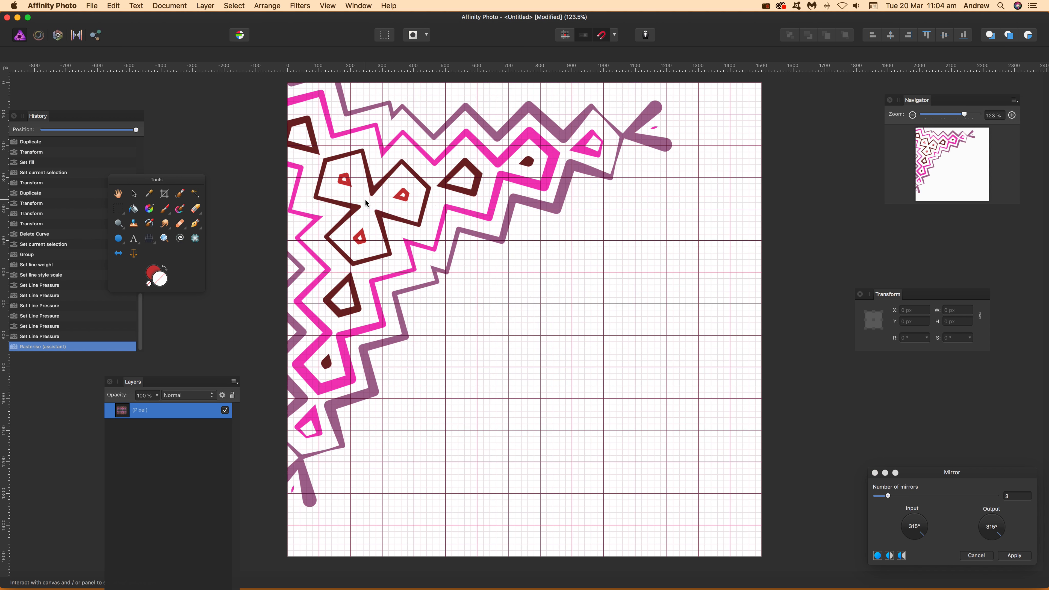